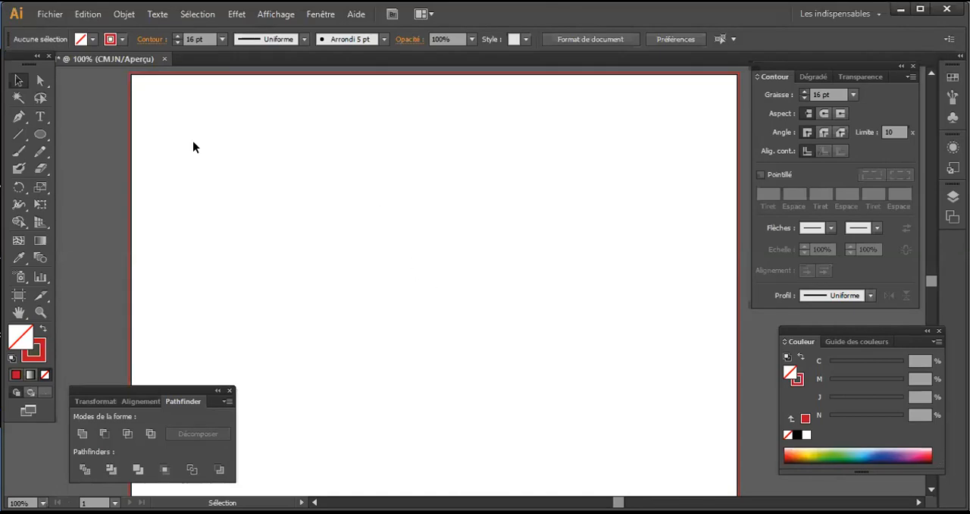
Step: Place the photo IMG_2472 (8).JPG over the artboard as a linked image
{"action": "left_click", "coordinate": [59, 15]}
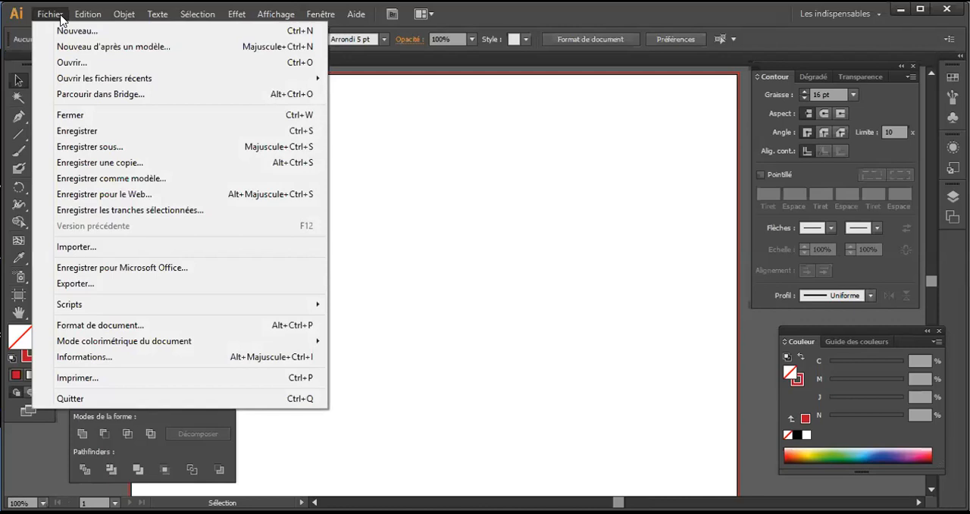
{"action": "left_click", "coordinate": [61, 16]}
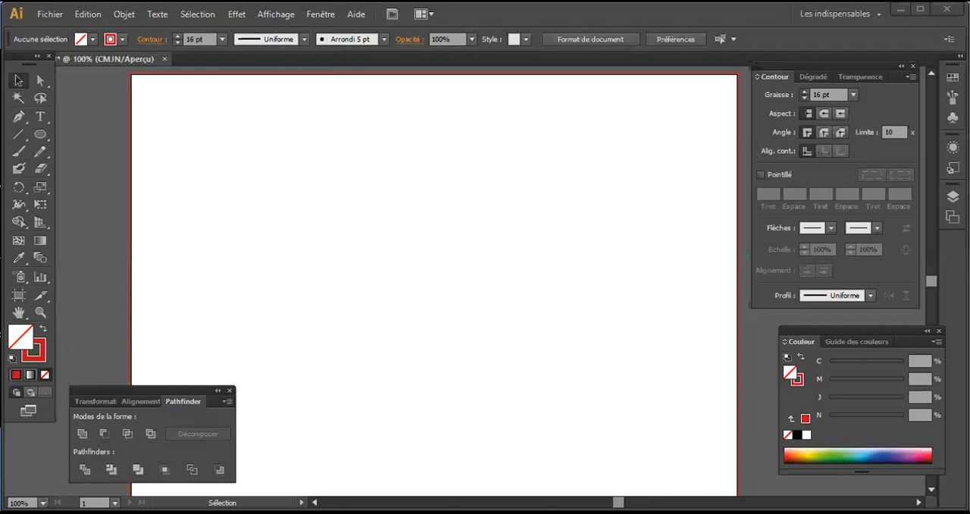
{"action": "left_click_drag", "start_coordinate": [0, 255], "coordinate": [427, 255]}
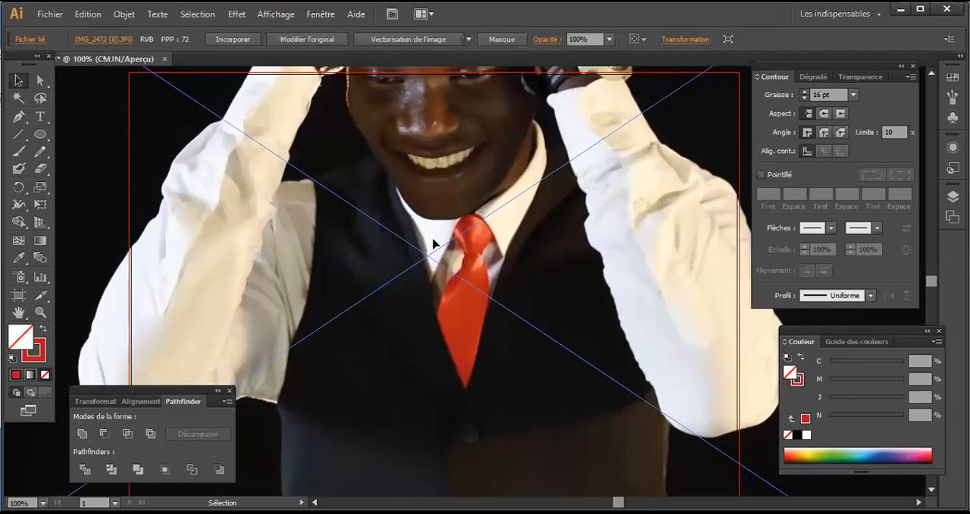
Step: Scale the placed photo down proportionally from its centre to about a quarter of the artboard's width
{"action": "scroll", "coordinate": [415, 246], "scroll_direction": "up", "scroll_amount": 2}
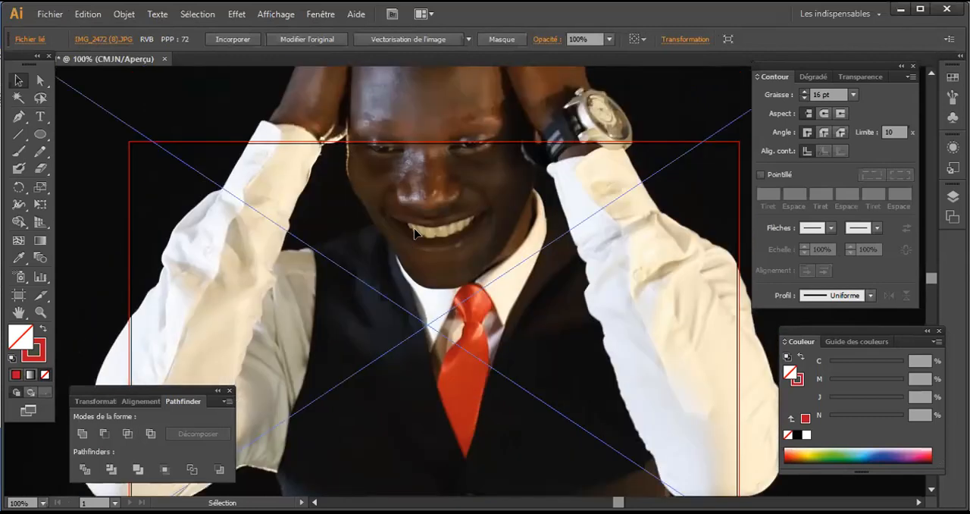
{"action": "scroll", "coordinate": [415, 234], "scroll_direction": "up", "scroll_amount": 2}
{"action": "scroll", "coordinate": [417, 241], "scroll_direction": "down", "scroll_amount": 2, "text": "alt"}
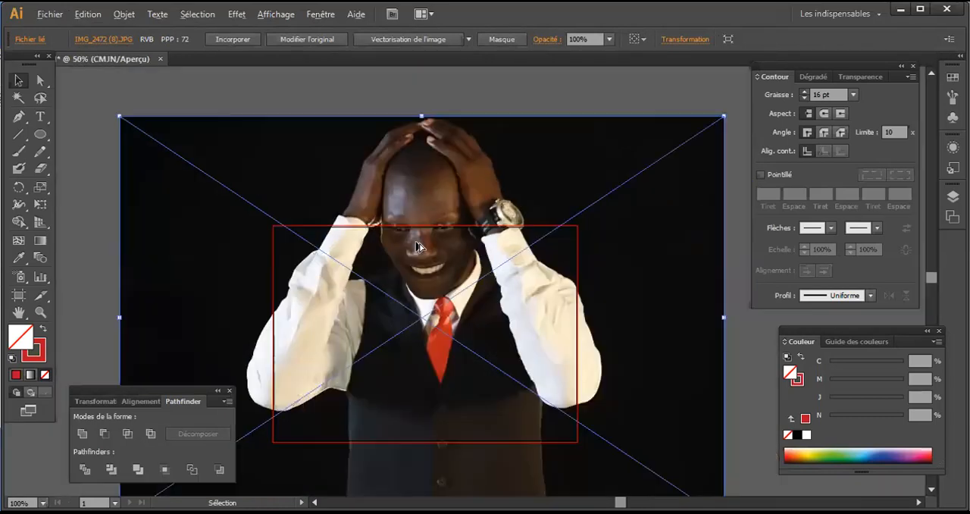
{"action": "scroll", "coordinate": [417, 246], "scroll_direction": "down", "scroll_amount": 1, "text": "alt"}
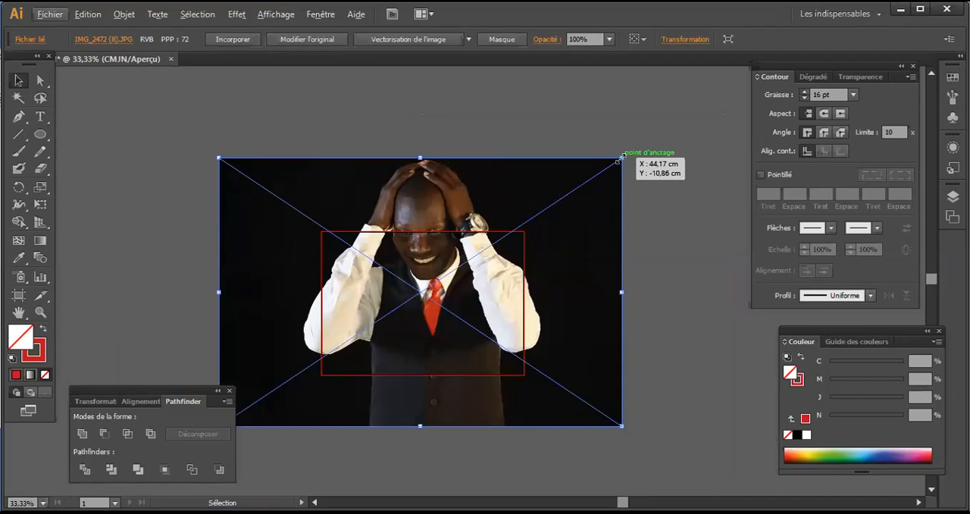
{"action": "left_click", "coordinate": [600, 179], "text": "shift"}
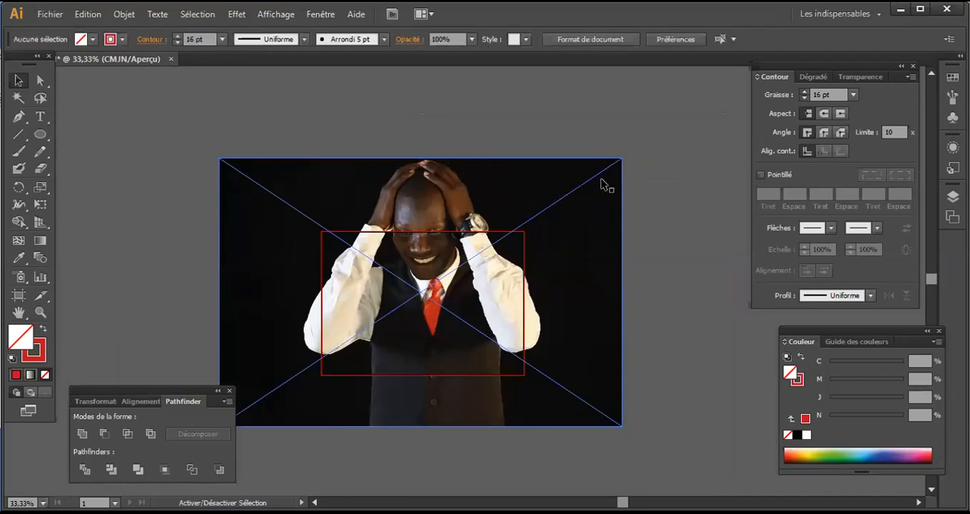
{"action": "left_click", "coordinate": [620, 160]}
{"action": "key", "text": "alt"}
{"action": "key", "text": "alt"}
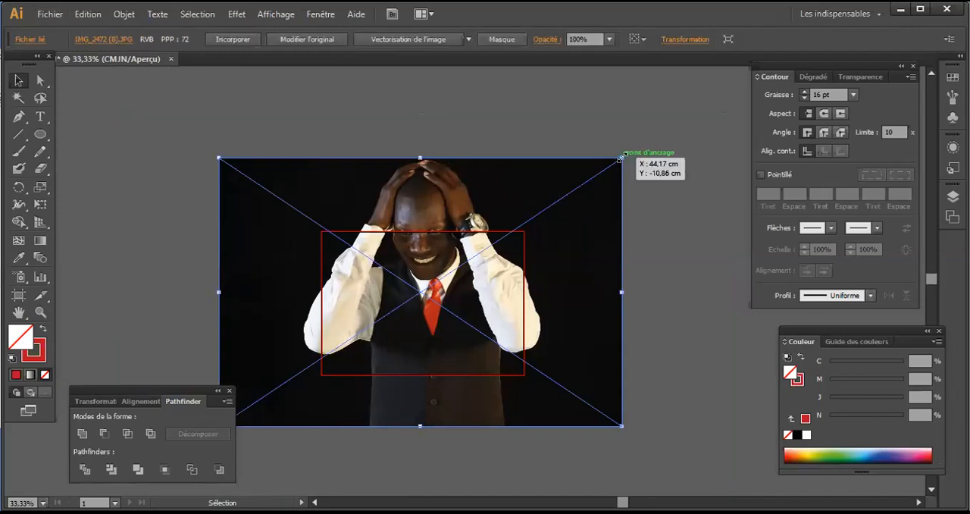
{"action": "left_click_drag", "start_coordinate": [619, 157], "coordinate": [447, 275]}
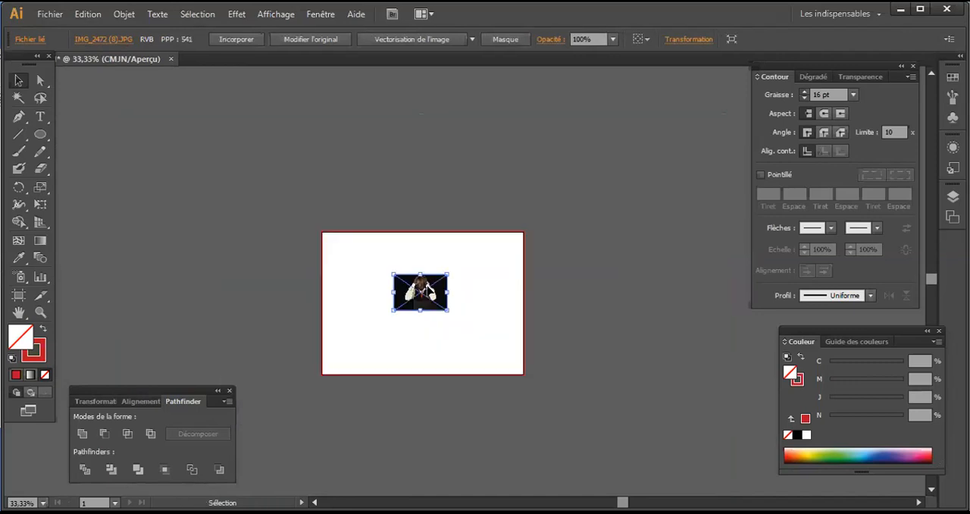
Step: Draw a red-outlined circle about 7.2 cm in diameter with the Ellipse tool and move it over the man in the photo
{"action": "key", "text": "ctrl+plus"}
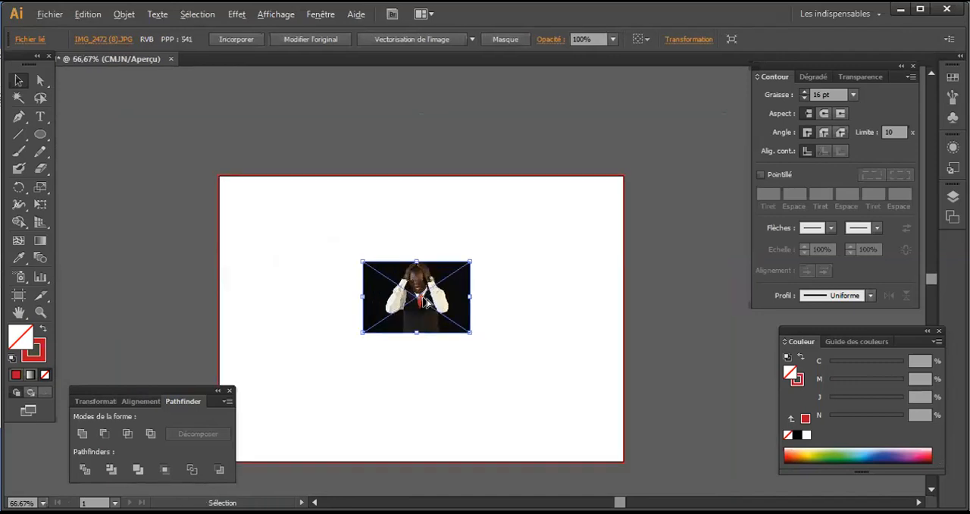
{"action": "key", "text": "ctrl+plus"}
{"action": "scroll", "coordinate": [429, 300], "scroll_direction": "up", "scroll_amount": 1, "text": "alt"}
{"action": "scroll", "coordinate": [430, 300], "scroll_direction": "down", "scroll_amount": 1, "text": "alt"}
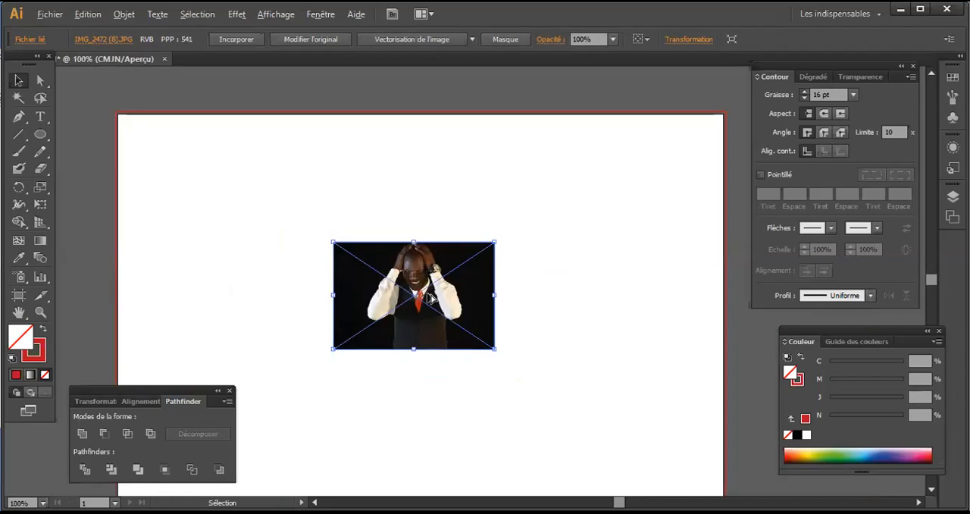
{"action": "left_click", "coordinate": [441, 190]}
{"action": "left_click", "coordinate": [448, 274]}
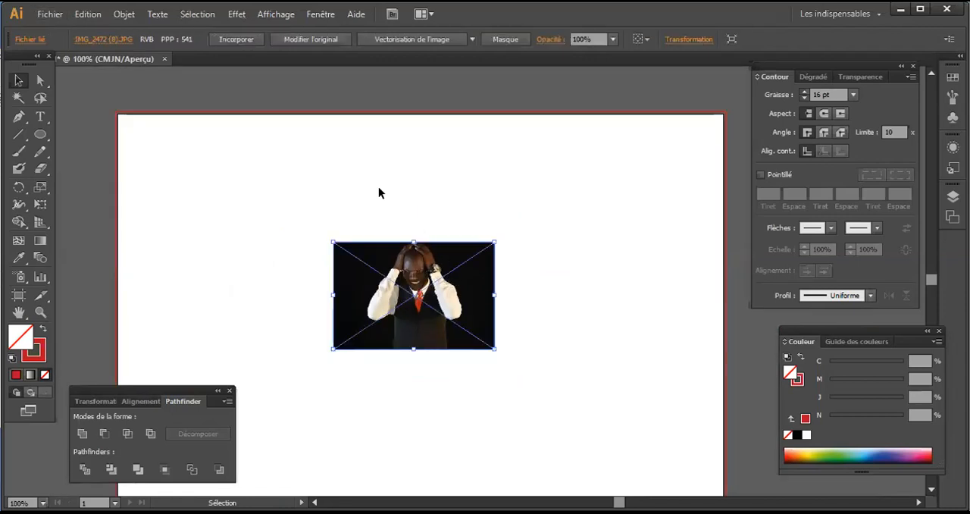
{"action": "left_click", "coordinate": [173, 185]}
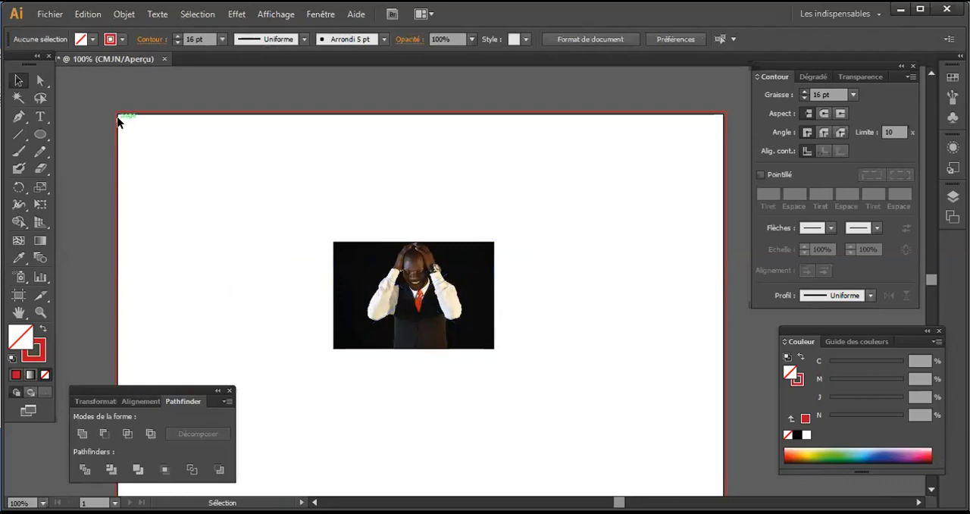
{"action": "left_click", "coordinate": [40, 135]}
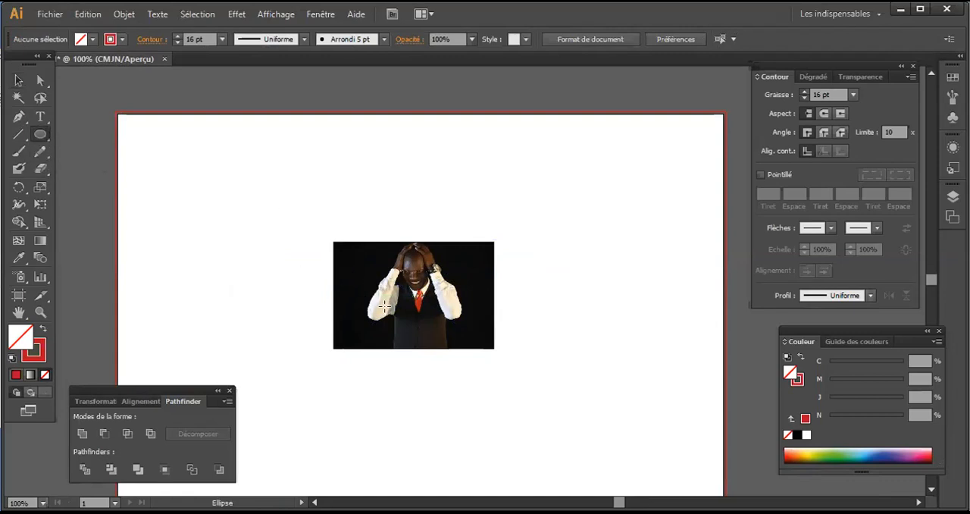
{"action": "left_click_drag", "start_coordinate": [344, 184], "coordinate": [447, 333]}
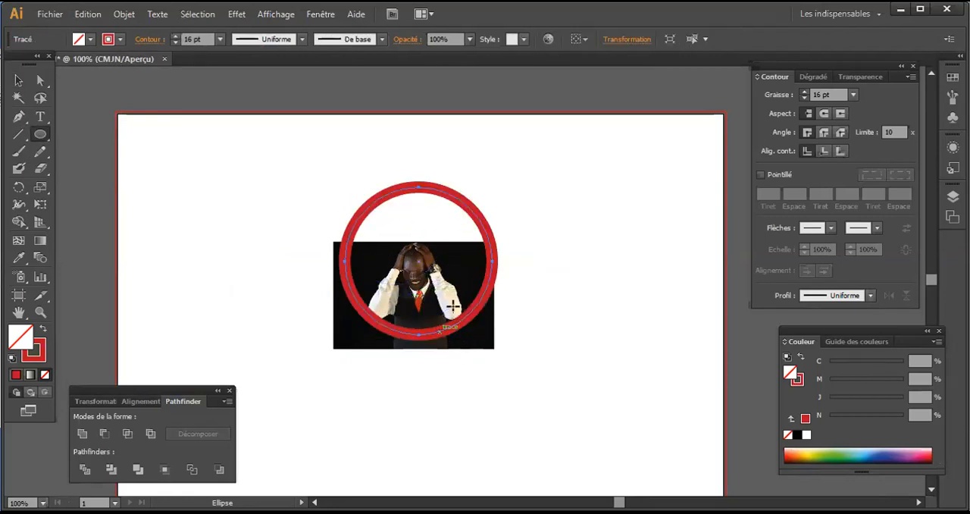
{"action": "left_click", "coordinate": [18, 81]}
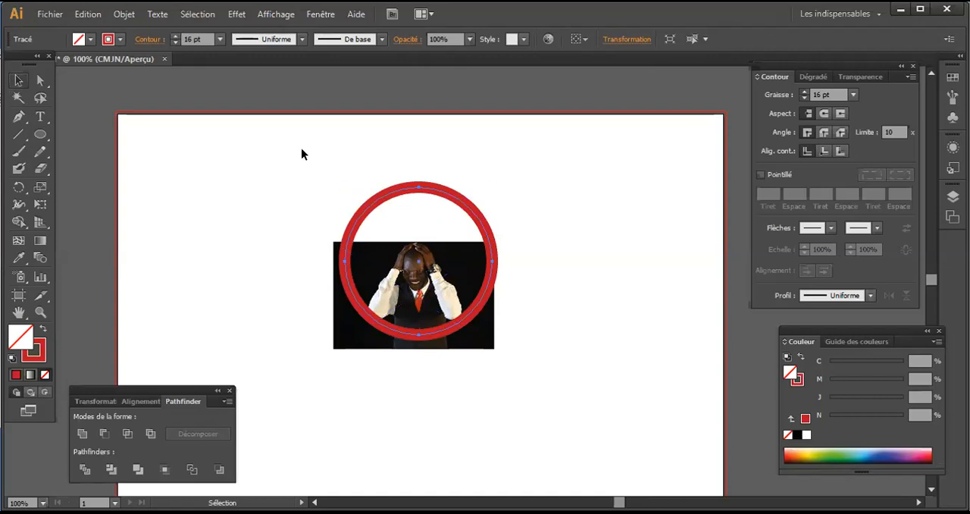
{"action": "left_click_drag", "start_coordinate": [463, 225], "coordinate": [455, 260]}
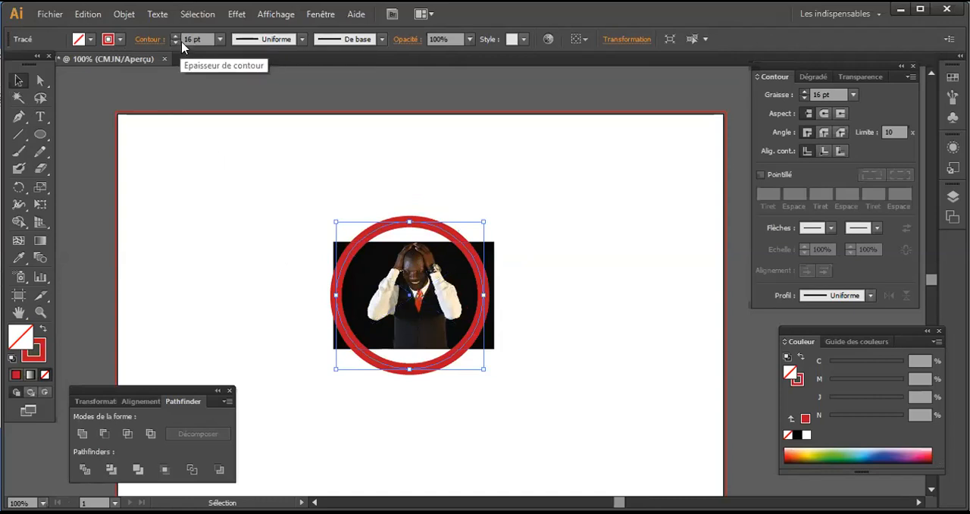
Step: Set the circle's stroke weight to 10 pt and deselect it
{"action": "left_click", "coordinate": [220, 38]}
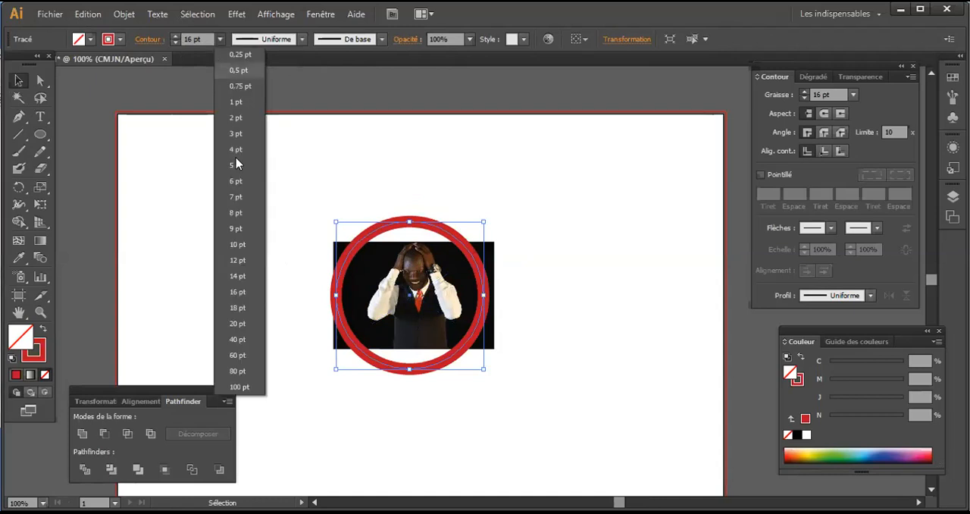
{"action": "left_click", "coordinate": [233, 246]}
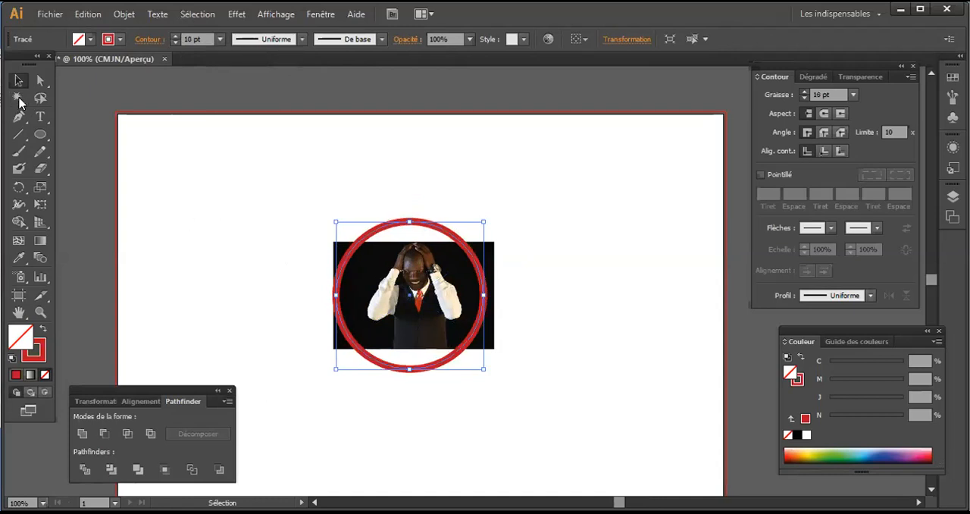
{"action": "left_click", "coordinate": [276, 151]}
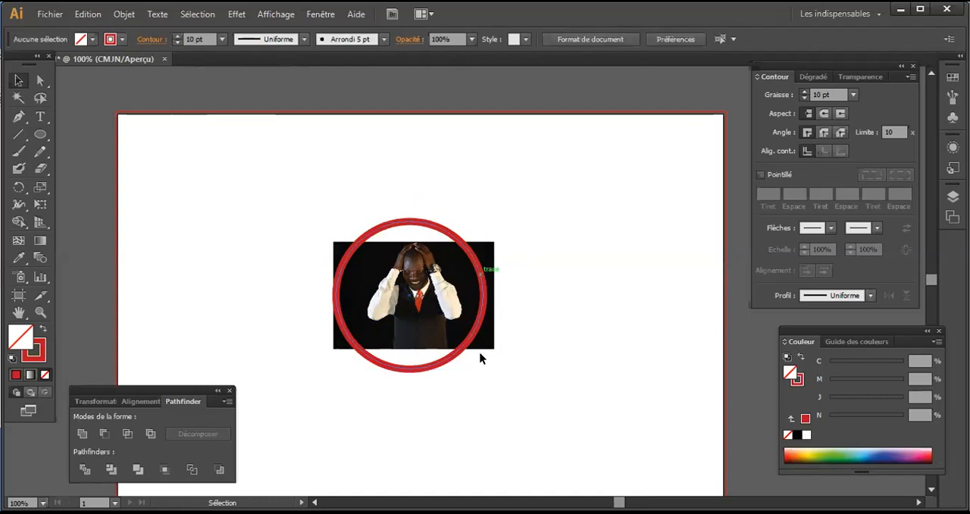
Step: Select the circle together with the photo and create a clipping mask from them
{"action": "left_click_drag", "start_coordinate": [570, 414], "coordinate": [254, 165]}
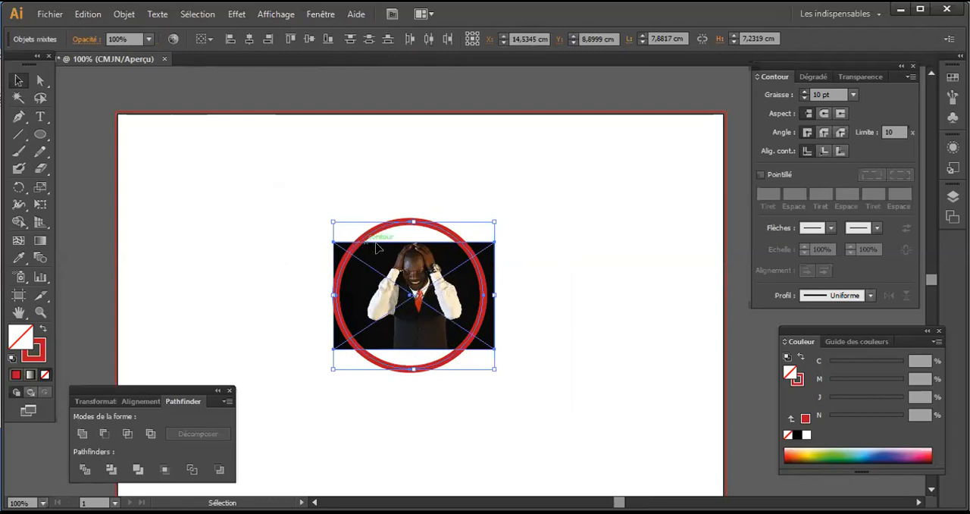
{"action": "right_click", "coordinate": [397, 265]}
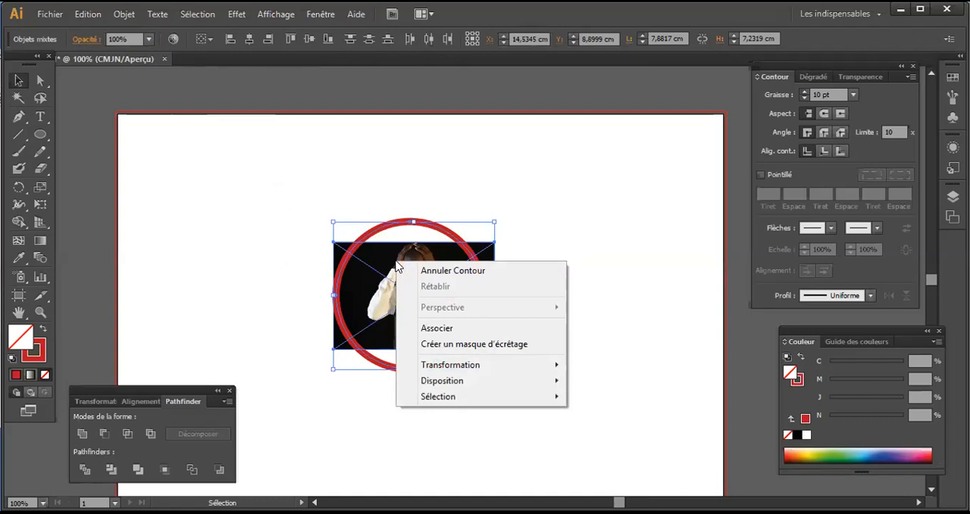
{"action": "left_click", "coordinate": [429, 347]}
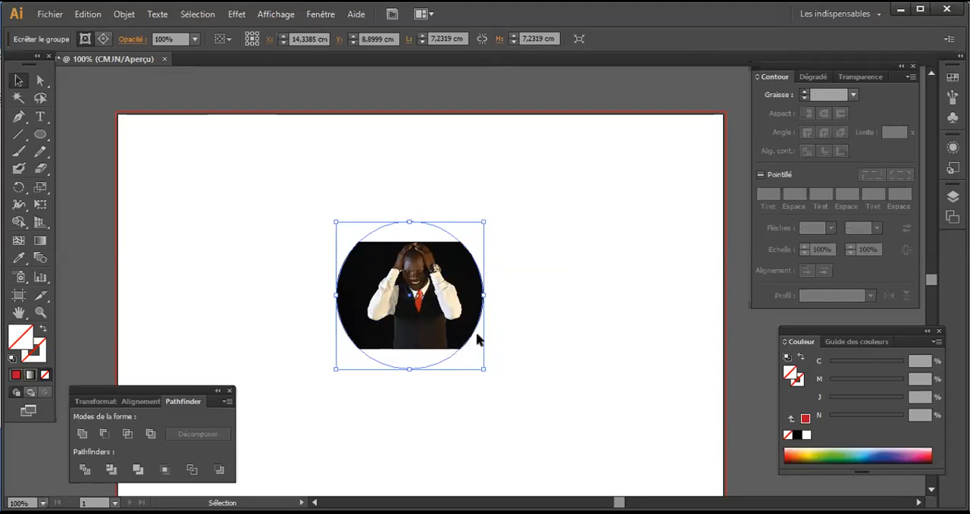
Step: Isolate the clipping group and enlarge the photo inside it proportionally from its centre to nearly the circle's full height
{"action": "left_click", "coordinate": [514, 260]}
{"action": "left_click", "coordinate": [437, 283]}
{"action": "double_click", "coordinate": [436, 283]}
{"action": "left_click", "coordinate": [450, 269]}
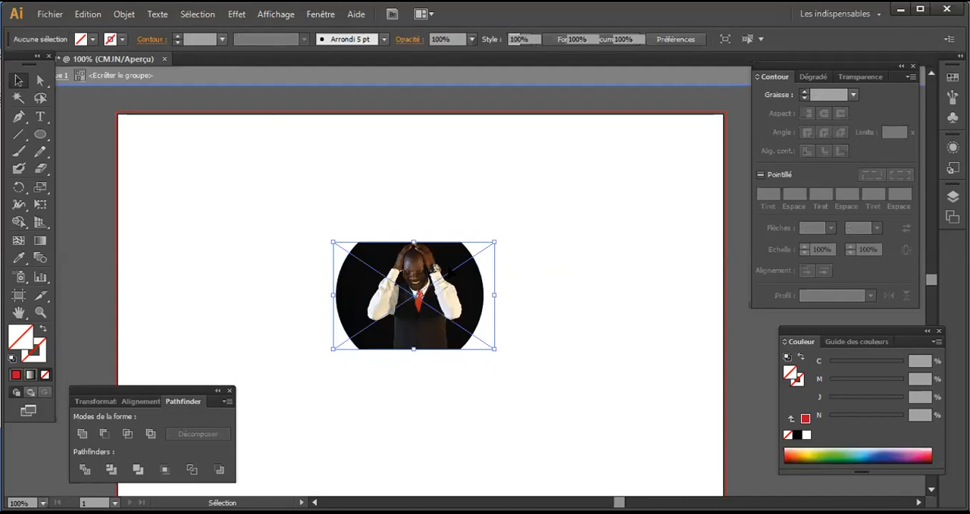
{"action": "left_click", "coordinate": [540, 243]}
{"action": "left_click", "coordinate": [475, 275]}
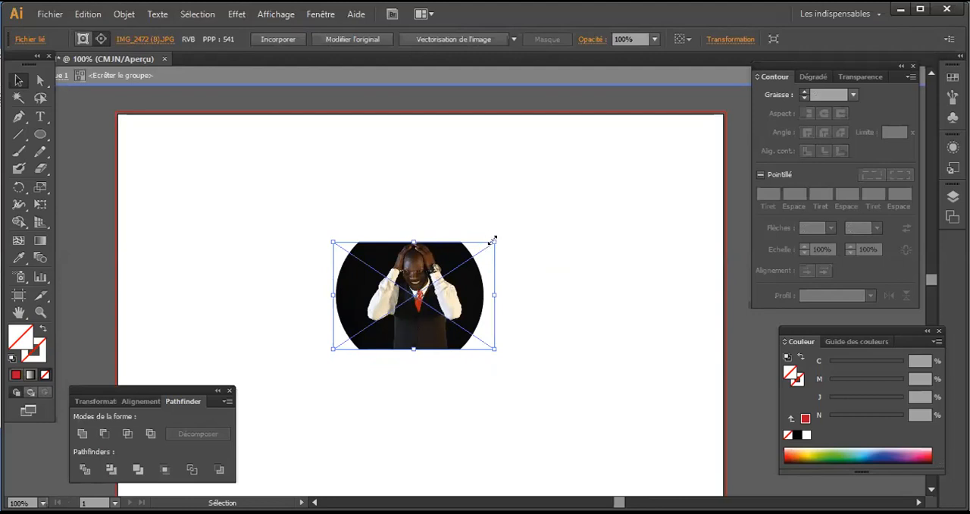
{"action": "left_click_drag", "start_coordinate": [492, 240], "coordinate": [519, 212]}
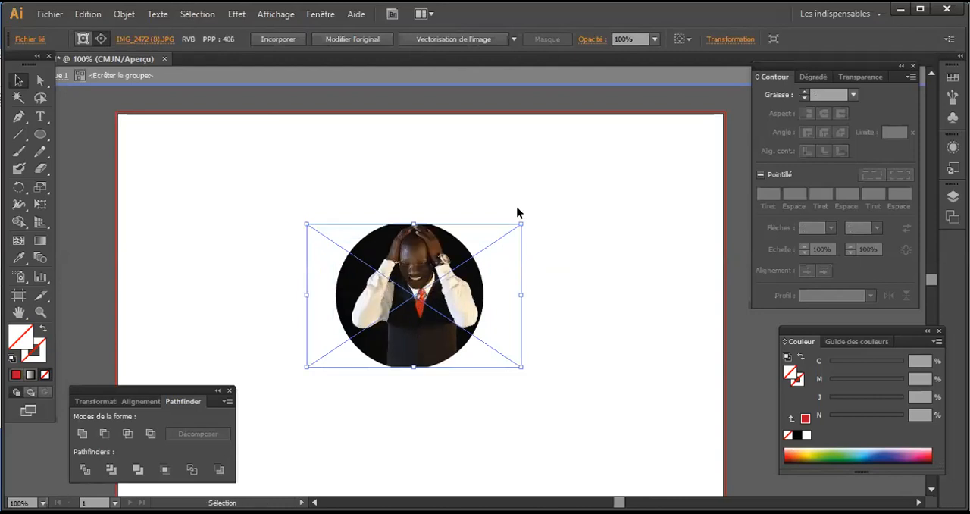
Step: Enlarge and reposition the photo until it fills the circular mask, and leave the clipping group's isolation mode
{"action": "left_click_drag", "start_coordinate": [414, 288], "coordinate": [410, 289]}
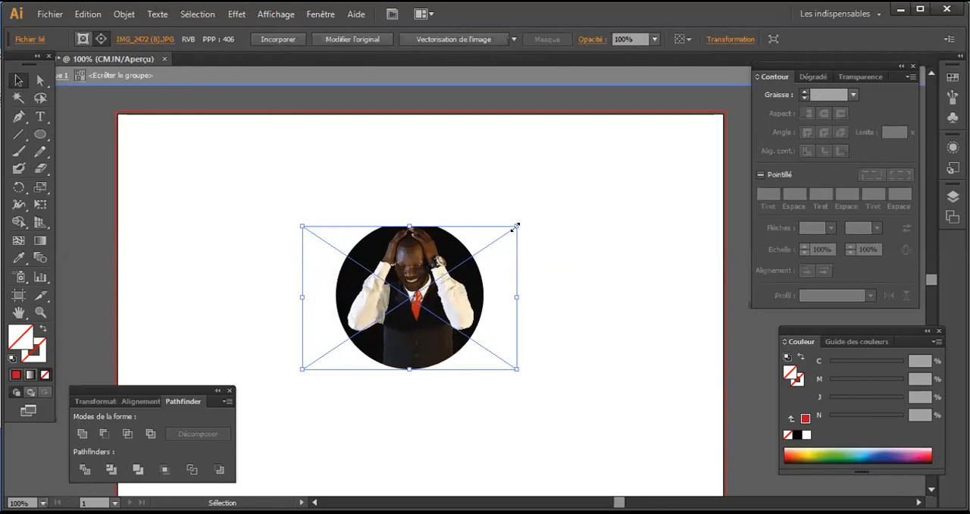
{"action": "left_click_drag", "start_coordinate": [515, 226], "coordinate": [528, 213]}
{"action": "left_click_drag", "start_coordinate": [422, 261], "coordinate": [433, 265]}
{"action": "left_click", "coordinate": [514, 188]}
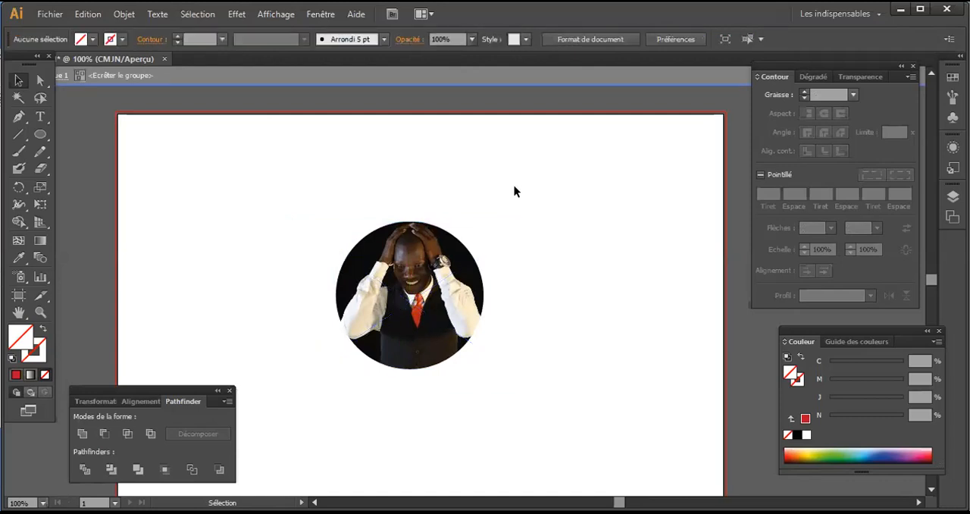
{"action": "double_click", "coordinate": [525, 220]}
{"action": "left_click", "coordinate": [429, 300]}
{"action": "left_click", "coordinate": [429, 300]}
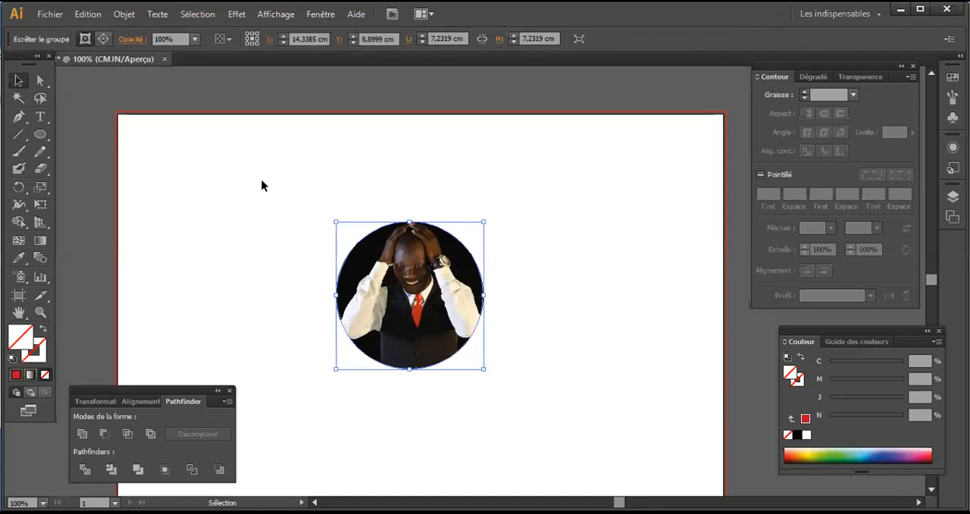
{"action": "left_click", "coordinate": [284, 209]}
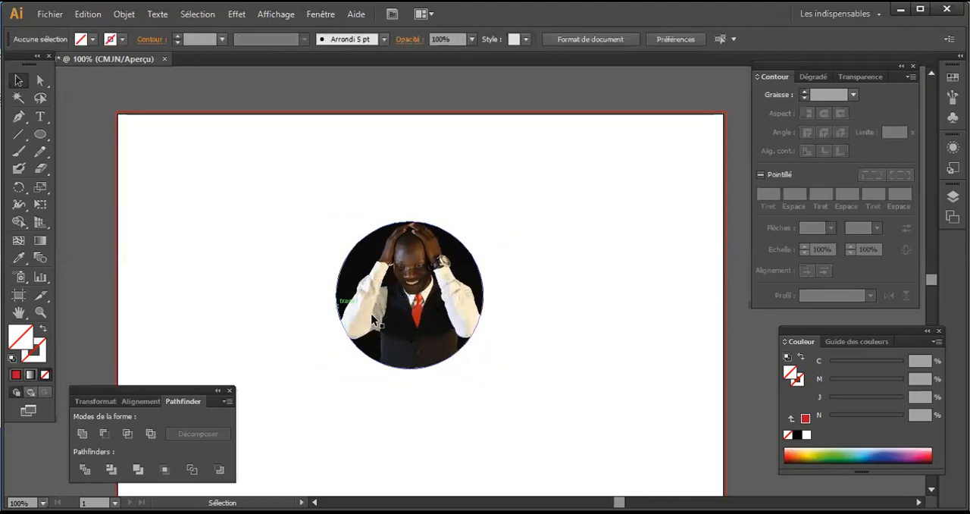
Step: Select the clipping group and apply a solid red stroke to it
{"action": "left_click", "coordinate": [354, 298]}
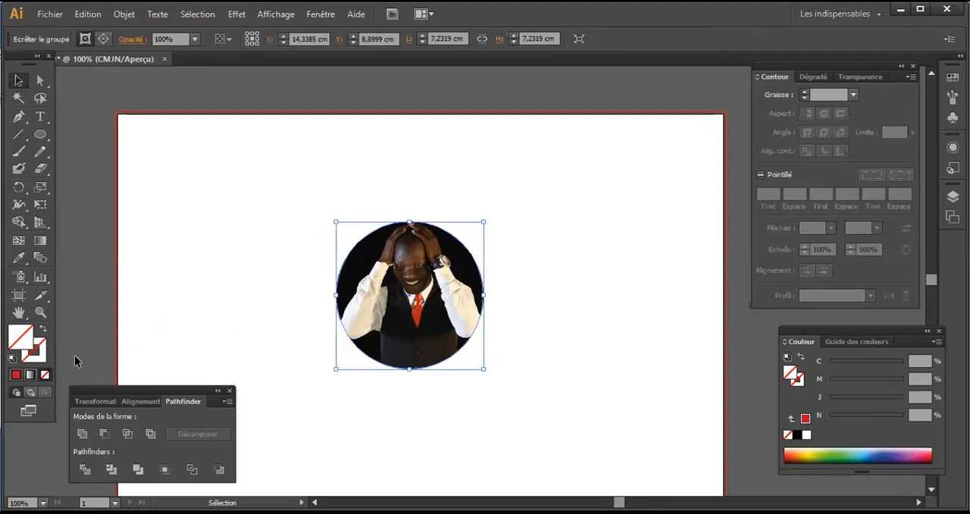
{"action": "left_click", "coordinate": [44, 347]}
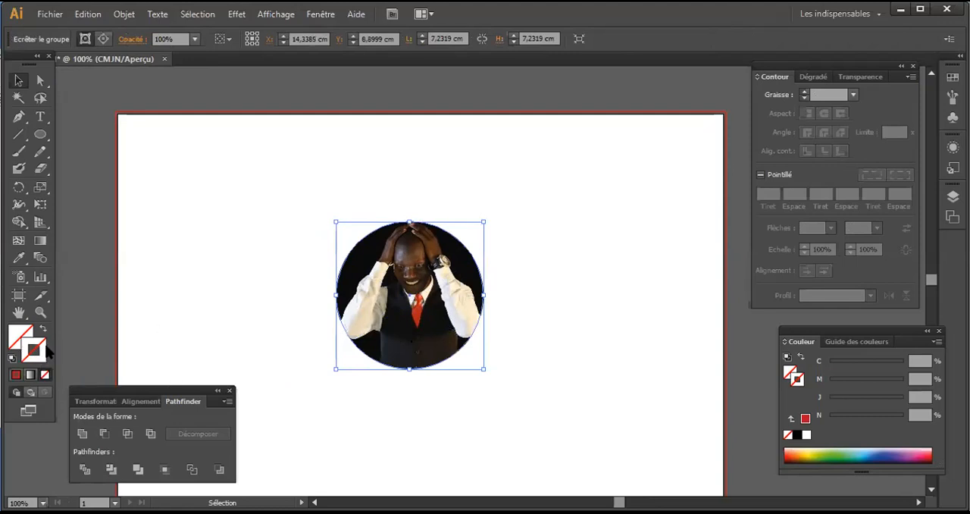
{"action": "left_click", "coordinate": [14, 375]}
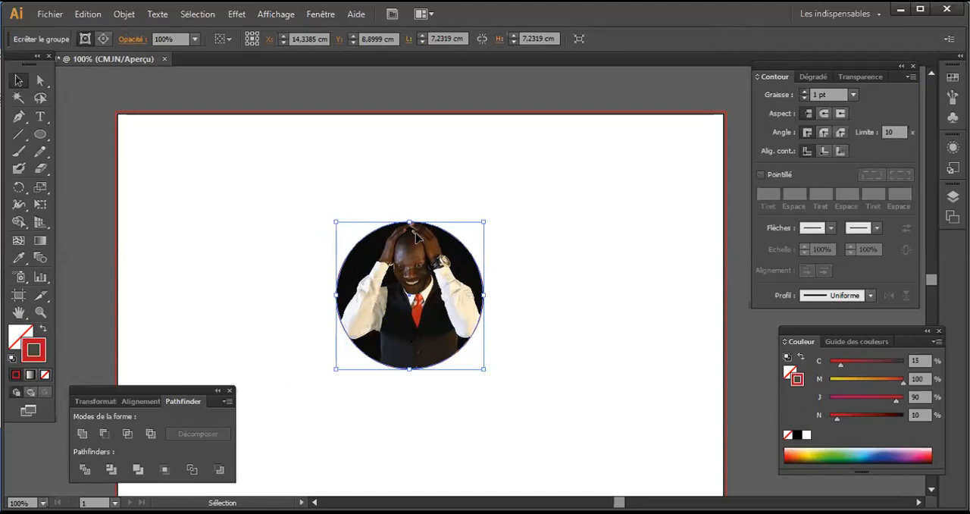
Step: Isolate the clipping group, select its circular mask path and set the path's stroke weight to 16 pt
{"action": "double_click", "coordinate": [447, 235]}
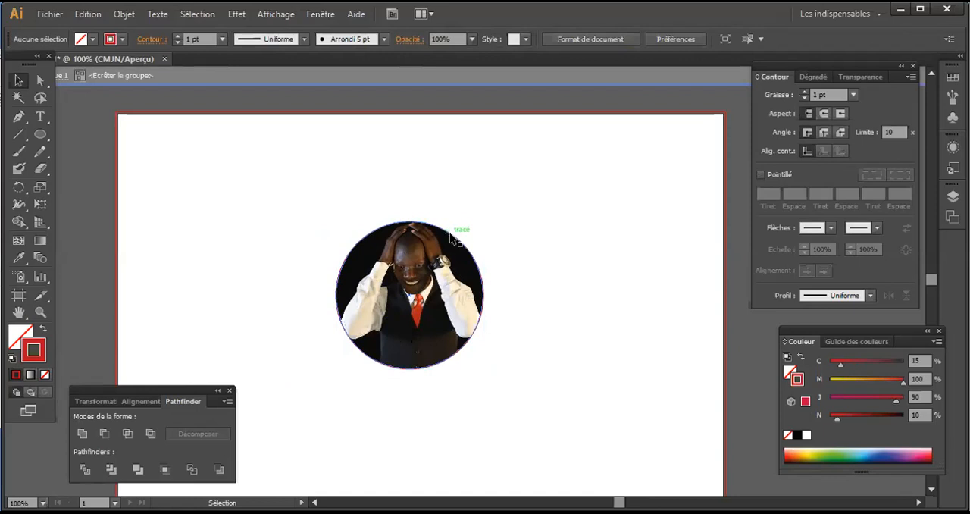
{"action": "left_click", "coordinate": [452, 238]}
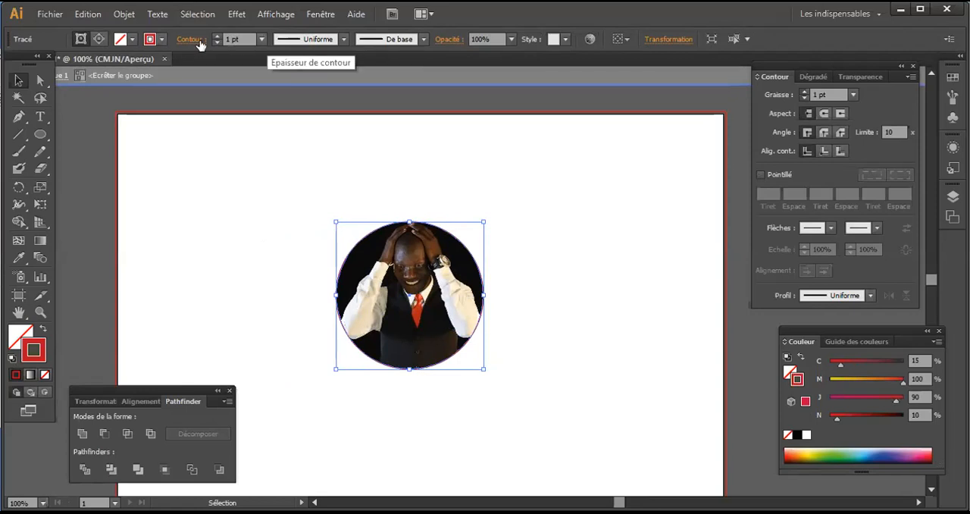
{"action": "left_click", "coordinate": [261, 39]}
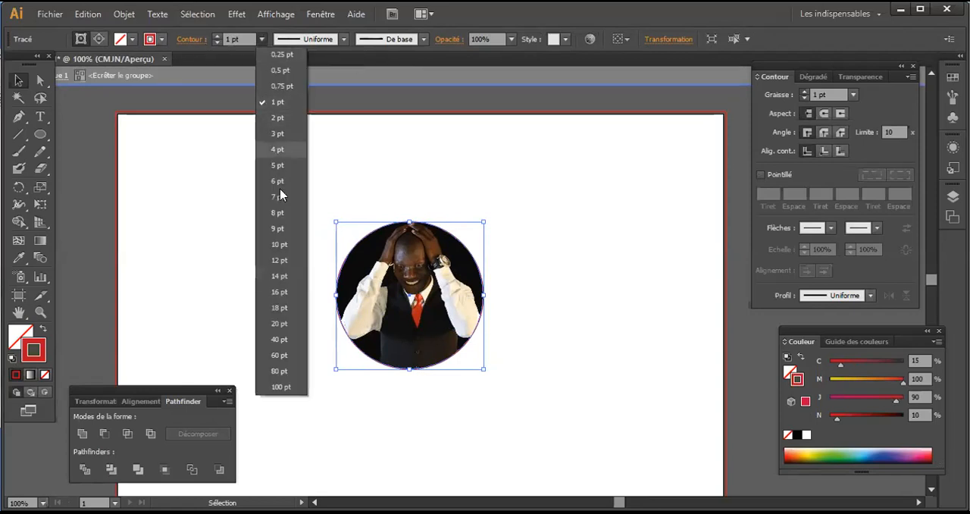
{"action": "left_click", "coordinate": [279, 291]}
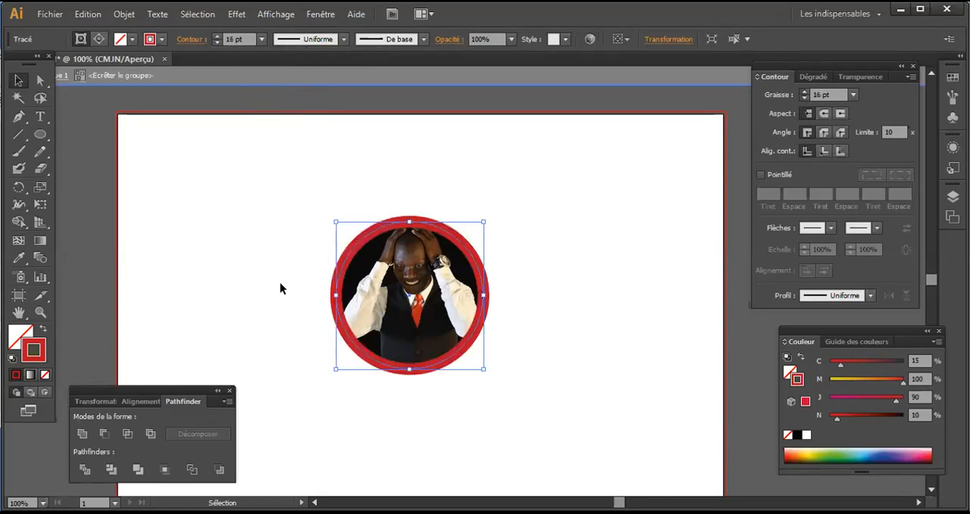
Step: Recolour the circle's stroke, trying a green swatch before applying the crimson swatch (C=10, M=100, J=50, N=0)
{"action": "left_click", "coordinate": [150, 39]}
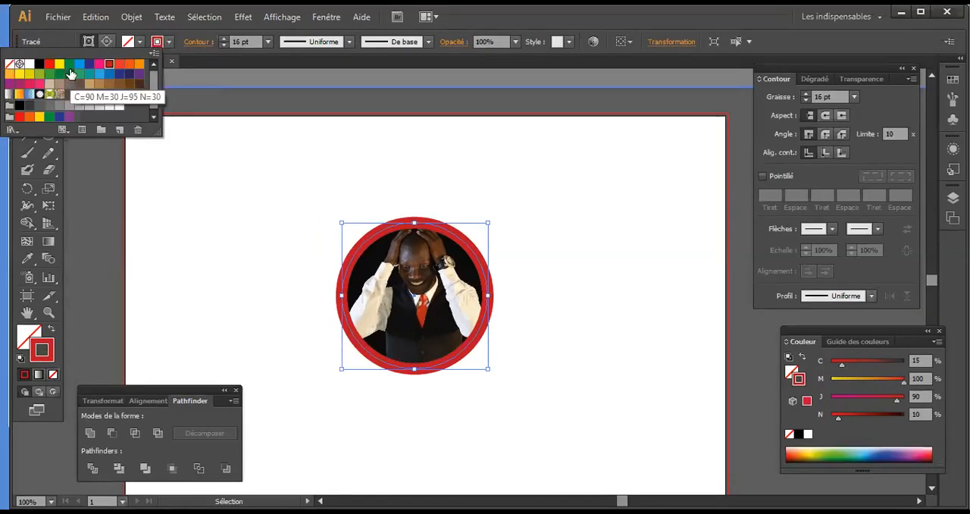
{"action": "left_click", "coordinate": [69, 64]}
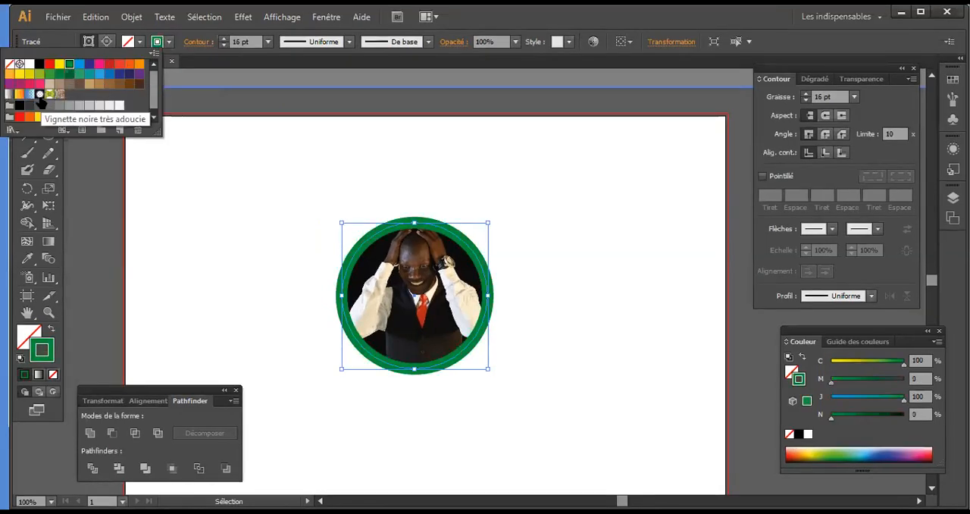
{"action": "left_click", "coordinate": [29, 85]}
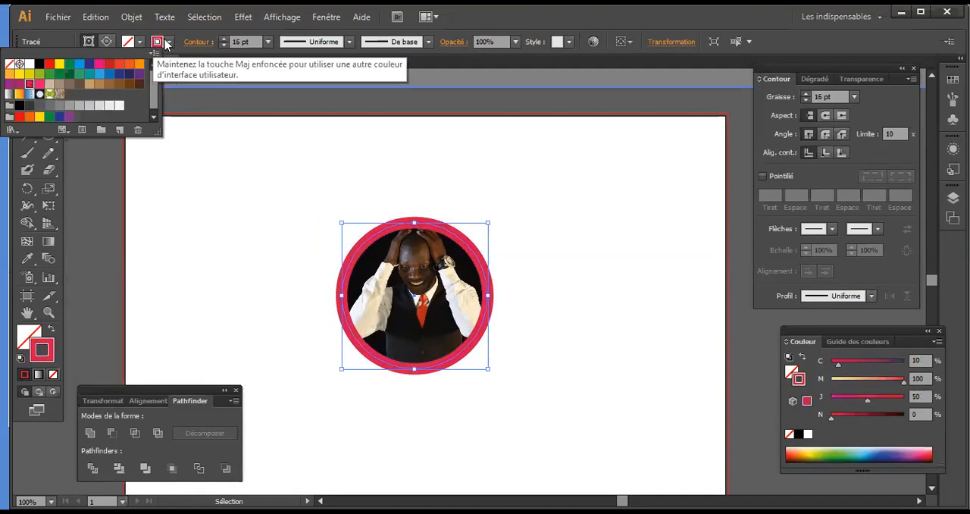
{"action": "left_click", "coordinate": [166, 43]}
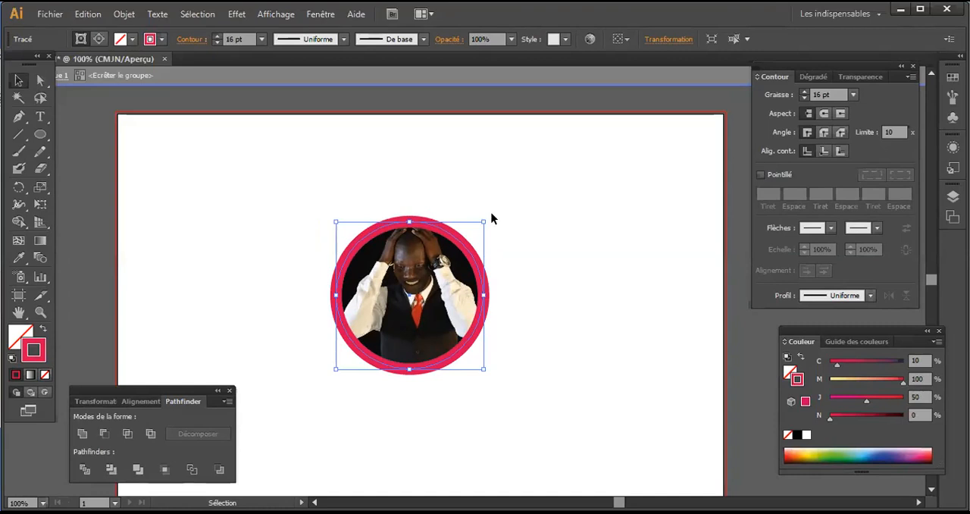
Step: Enlarge the outlined circular photo proportionally to about 11 cm wide and place an overlapping copy beside it
{"action": "left_click", "coordinate": [551, 391]}
{"action": "left_click_drag", "start_coordinate": [569, 372], "coordinate": [292, 193]}
{"action": "left_click_drag", "start_coordinate": [436, 265], "coordinate": [318, 212]}
{"action": "left_click_drag", "start_coordinate": [387, 262], "coordinate": [386, 262]}
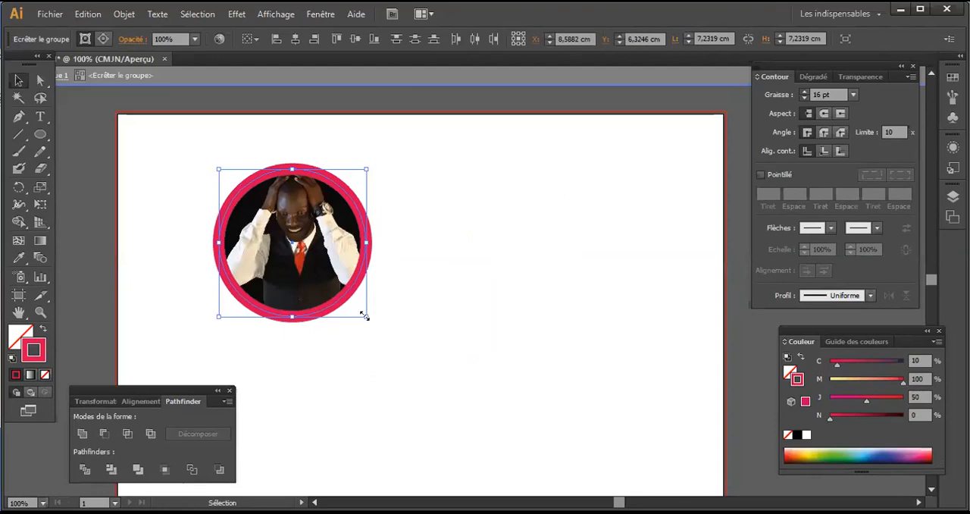
{"action": "left_click_drag", "start_coordinate": [364, 316], "coordinate": [487, 388]}
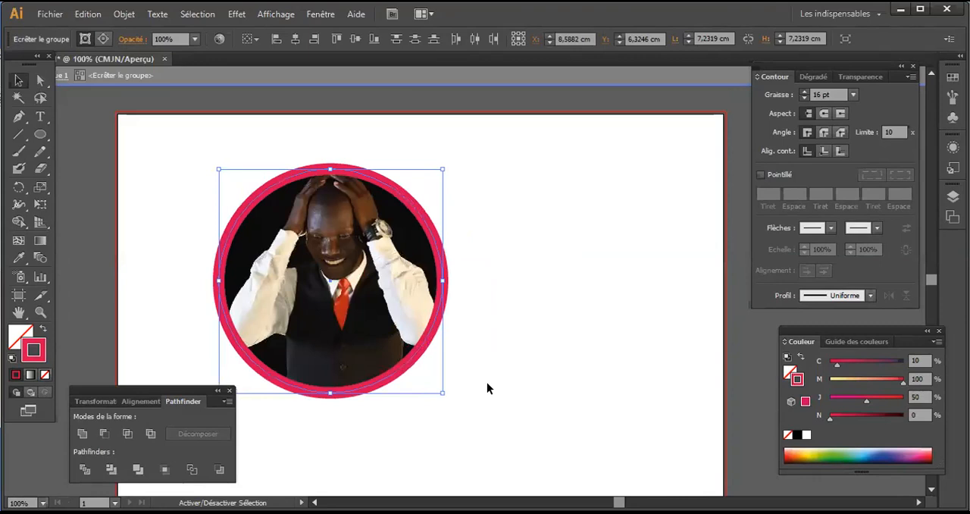
{"action": "left_click_drag", "start_coordinate": [362, 286], "coordinate": [502, 252]}
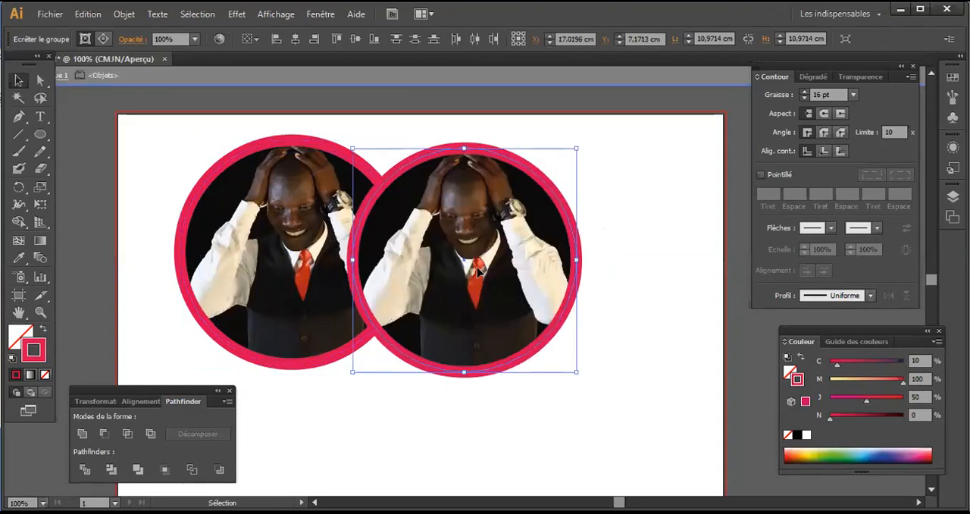
{"action": "scroll", "coordinate": [476, 262], "scroll_direction": "down", "scroll_amount": 2}
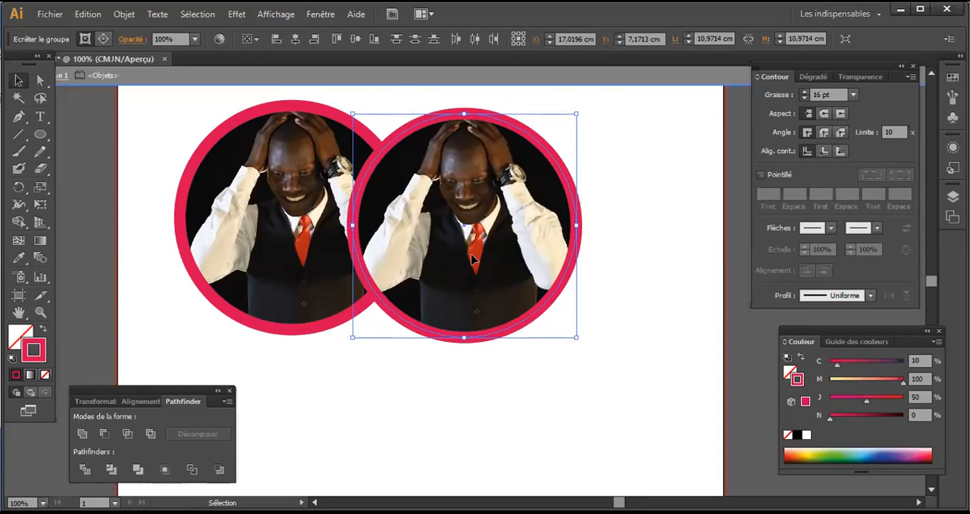
Step: Delete both circular photos and draw a new empty circle in the middle of the artboard with the Ellipse tool
{"action": "left_click_drag", "start_coordinate": [599, 393], "coordinate": [148, 69]}
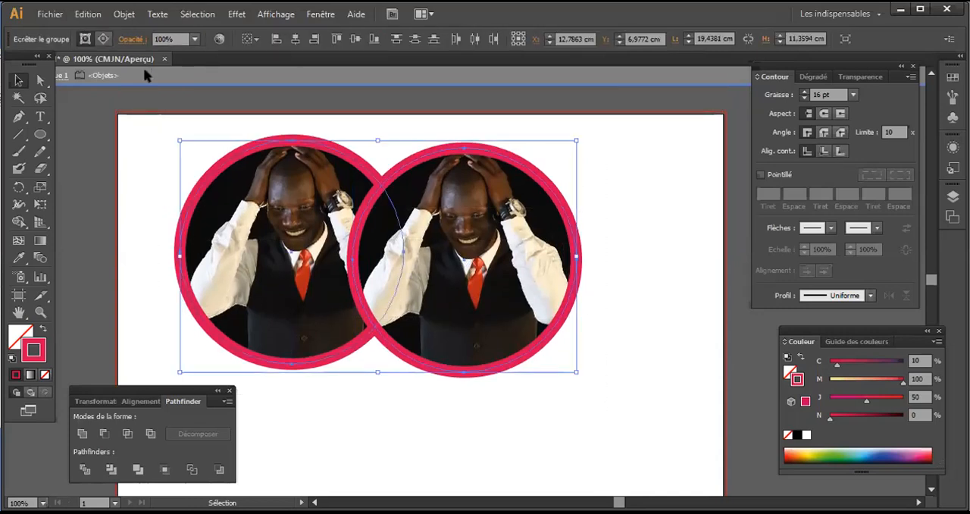
{"action": "key", "text": "Delete"}
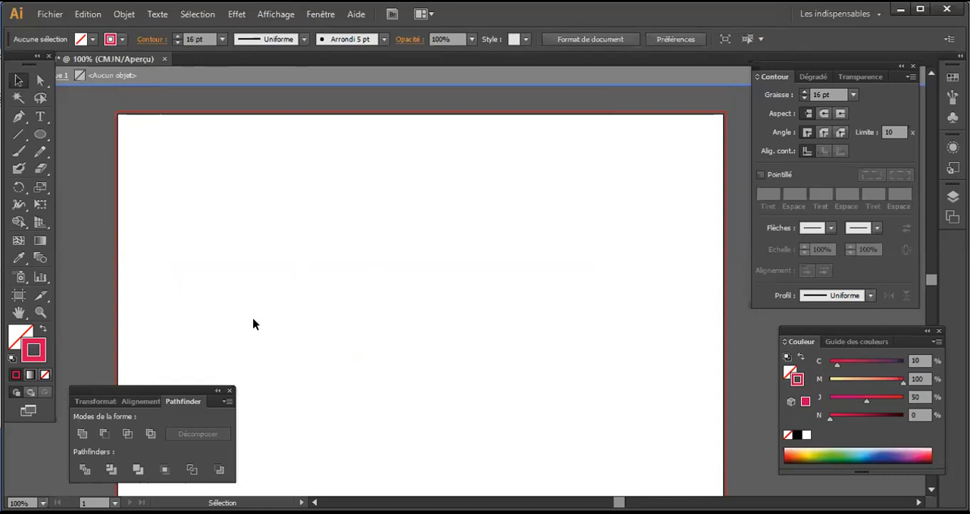
{"action": "left_click", "coordinate": [41, 135]}
{"action": "left_click_drag", "start_coordinate": [340, 264], "coordinate": [598, 432]}
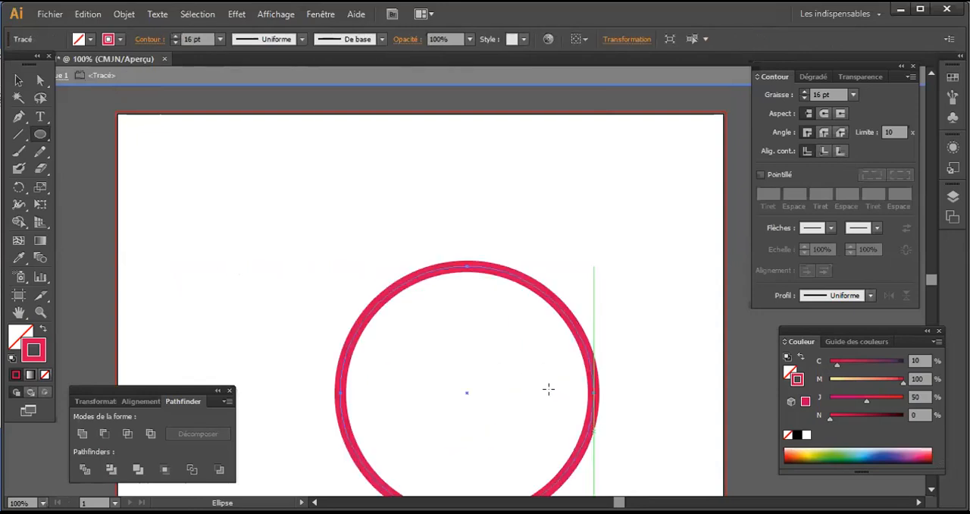
{"action": "left_click", "coordinate": [18, 80]}
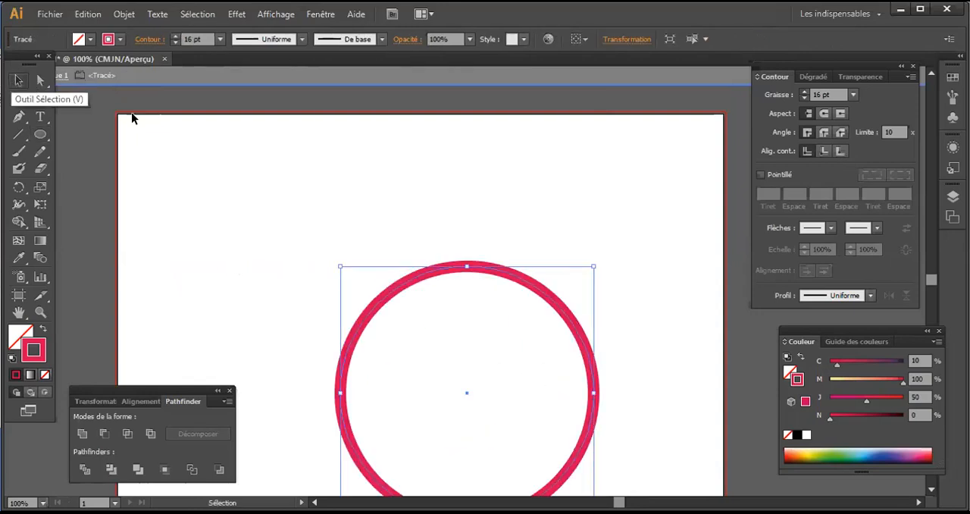
{"action": "left_click_drag", "start_coordinate": [436, 273], "coordinate": [394, 192]}
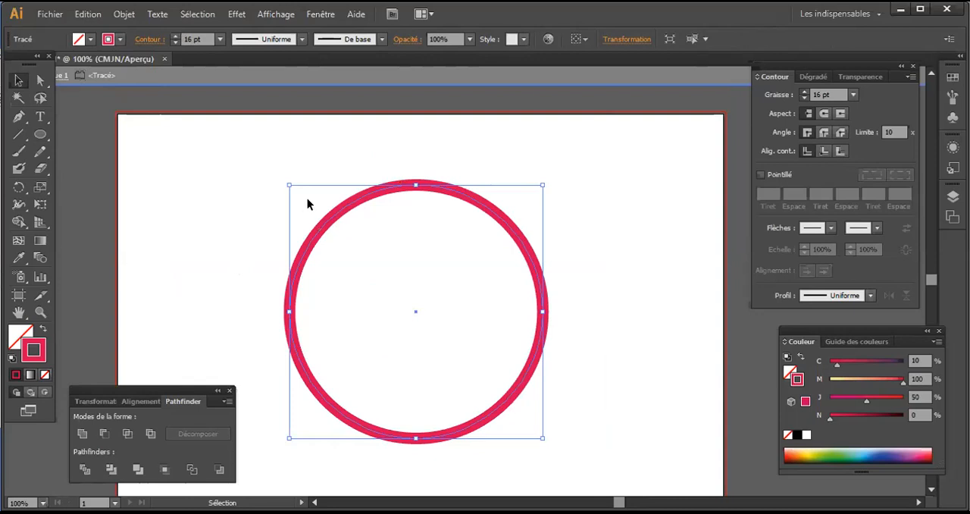
Step: Switch the new circle to Draw Inside mode and place the image IMG_2472 (8) into it
{"action": "left_click", "coordinate": [43, 393]}
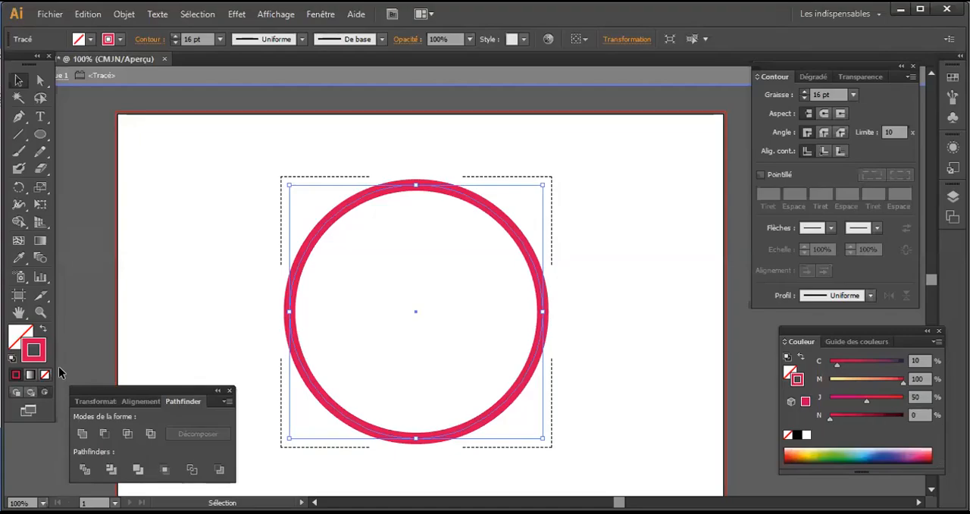
{"action": "left_click", "coordinate": [48, 17]}
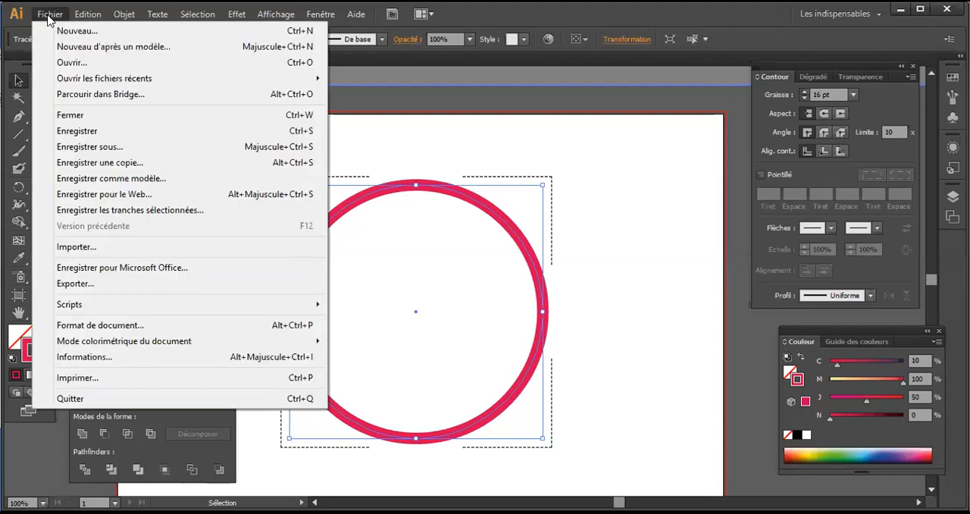
{"action": "left_click", "coordinate": [83, 250]}
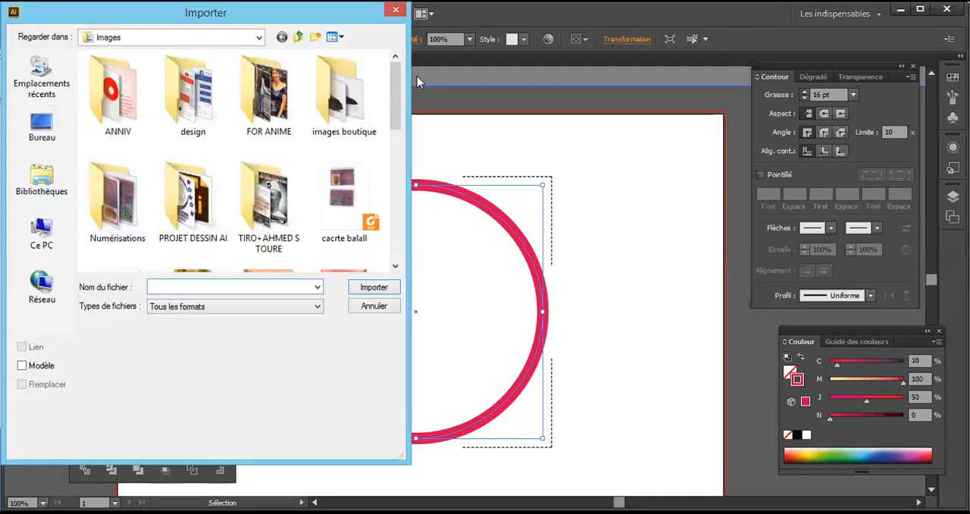
{"action": "scroll", "coordinate": [394, 121], "scroll_direction": "down", "scroll_amount": 5}
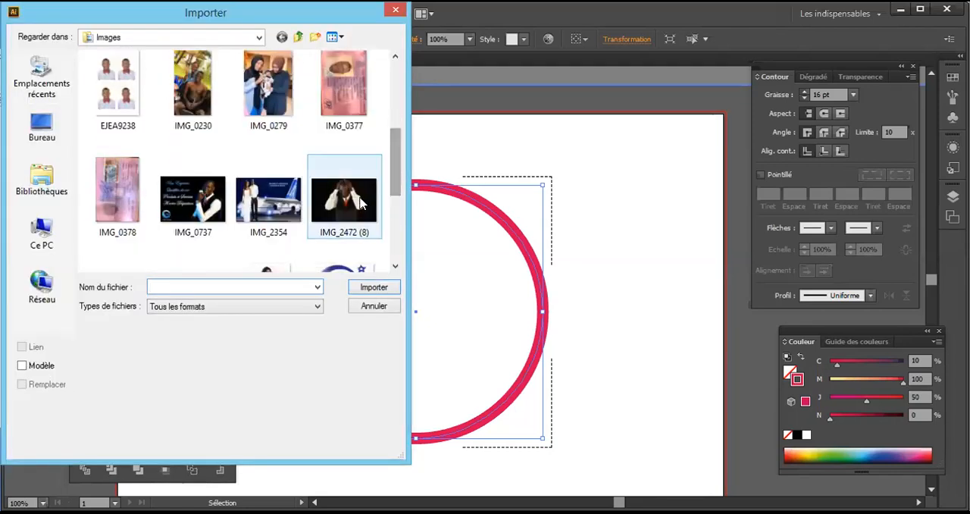
{"action": "left_click", "coordinate": [360, 204]}
{"action": "left_click", "coordinate": [371, 287]}
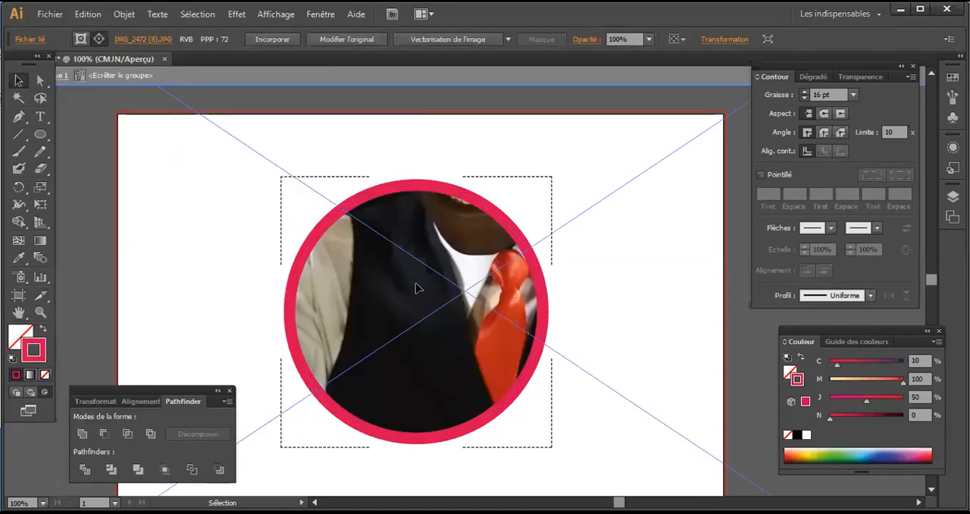
Step: Scale the placed photo down proportionally from its centre and reposition it so the man is centred inside the circle
{"action": "scroll", "coordinate": [438, 288], "scroll_direction": "down", "scroll_amount": 3}
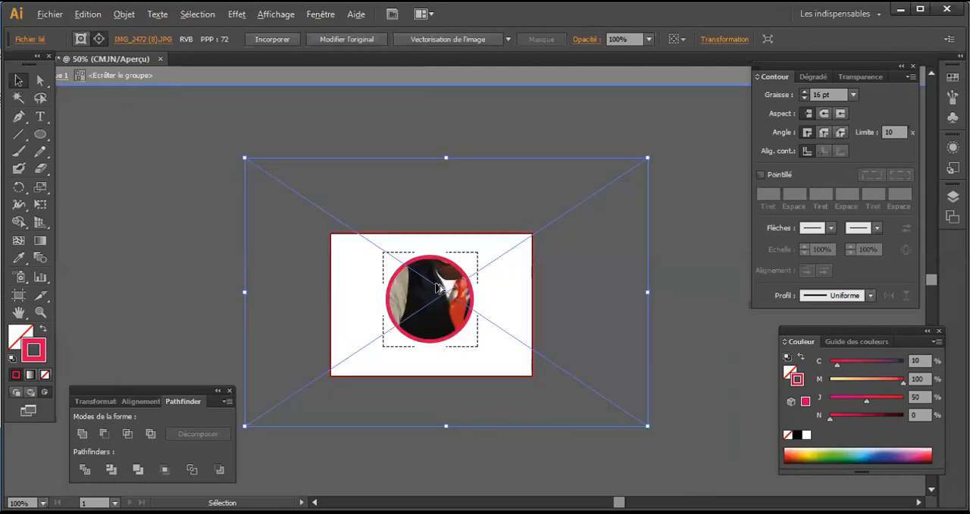
{"action": "scroll", "coordinate": [438, 287], "scroll_direction": "down", "scroll_amount": 1}
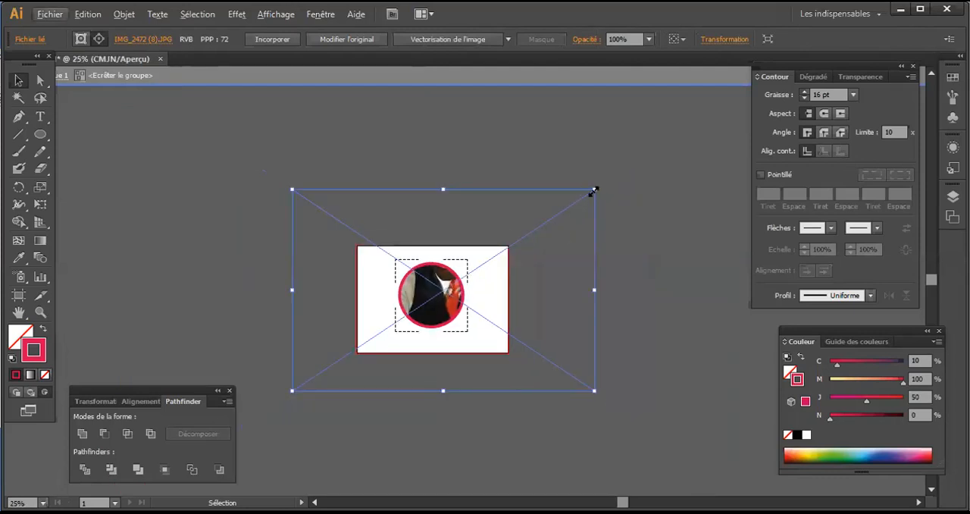
{"action": "key", "text": "alt"}
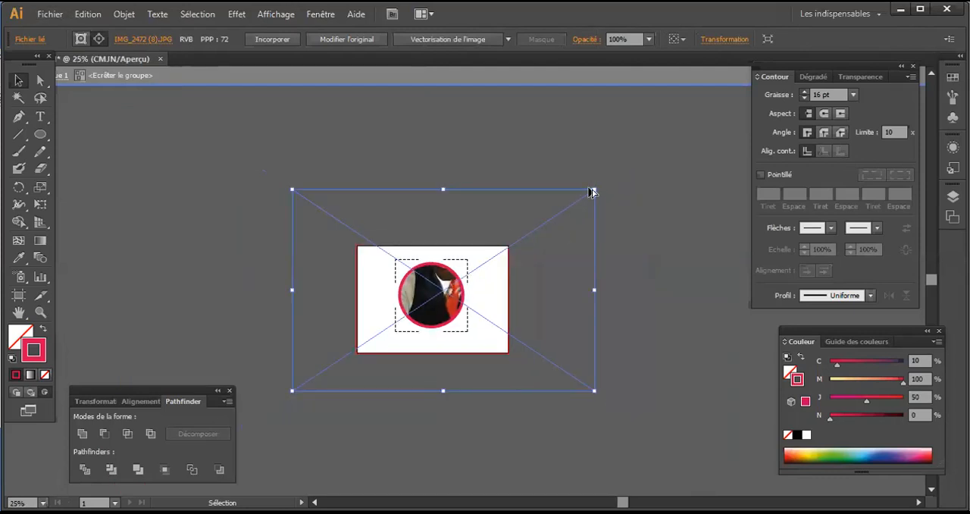
{"action": "left_click_drag", "start_coordinate": [593, 185], "coordinate": [489, 256]}
{"action": "scroll", "coordinate": [393, 311], "scroll_direction": "up", "scroll_amount": 2}
{"action": "scroll", "coordinate": [623, 273], "scroll_direction": "up", "scroll_amount": 3}
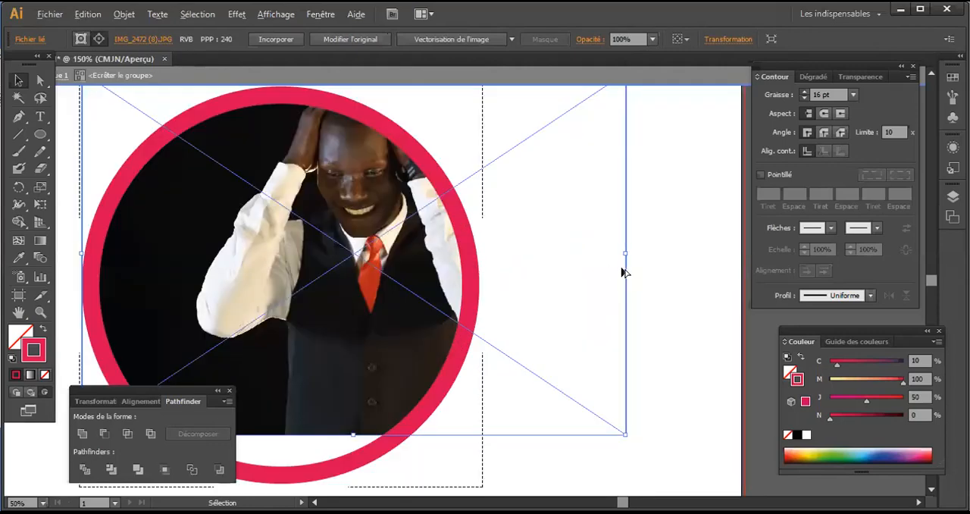
{"action": "scroll", "coordinate": [618, 276], "scroll_direction": "down", "scroll_amount": 1}
{"action": "left_click_drag", "start_coordinate": [436, 258], "coordinate": [393, 261]}
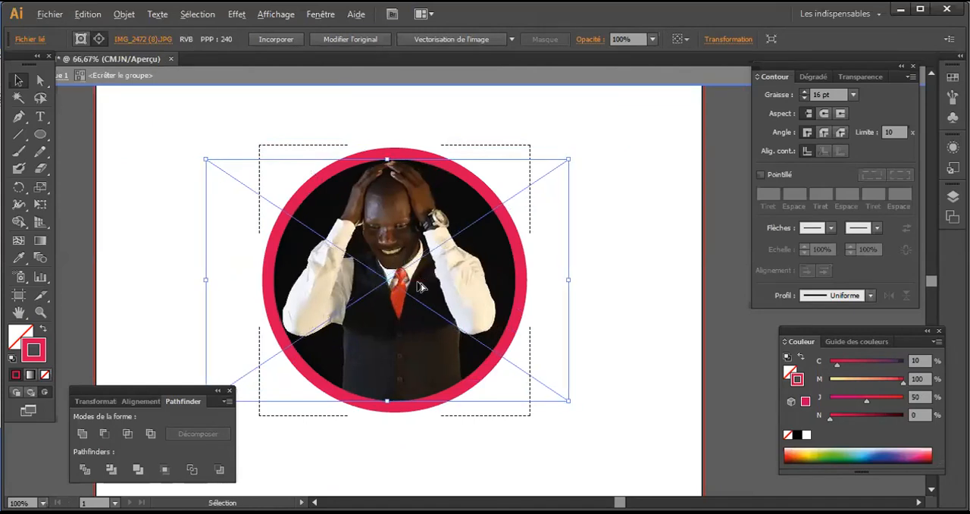
Step: Deselect the photo and leave both the Draw Inside mode and the group's isolation mode
{"action": "scroll", "coordinate": [414, 284], "scroll_direction": "down", "scroll_amount": 2}
{"action": "scroll", "coordinate": [415, 284], "scroll_direction": "up", "scroll_amount": 1}
{"action": "left_click", "coordinate": [573, 175]}
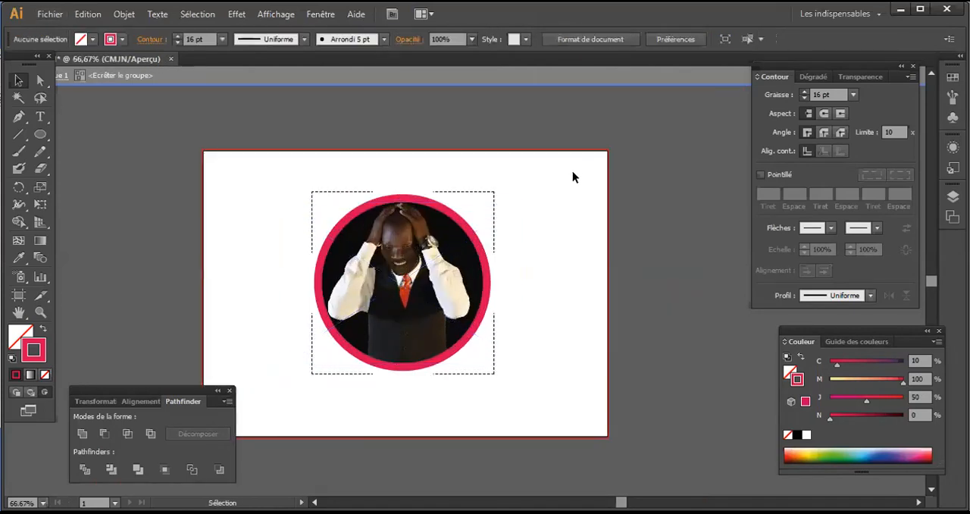
{"action": "left_click", "coordinate": [453, 218]}
{"action": "double_click", "coordinate": [436, 176]}
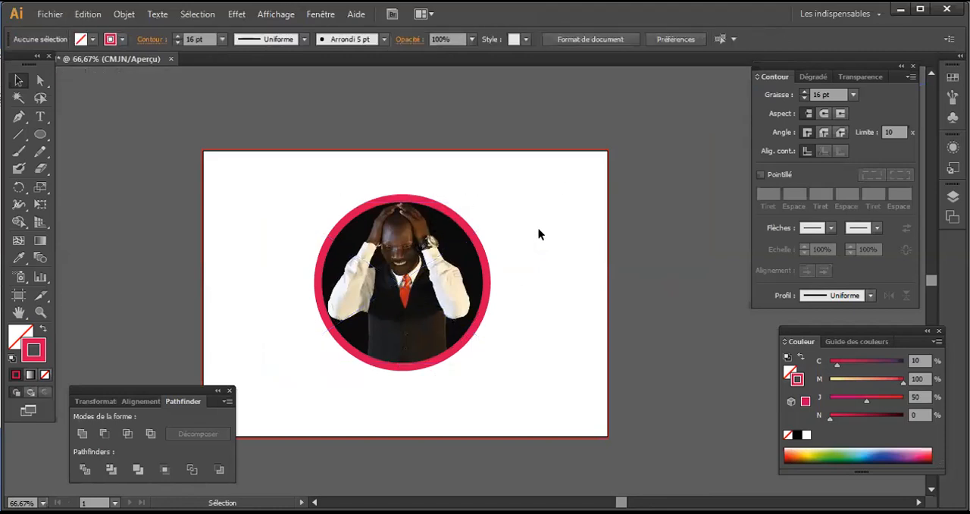
Step: Duplicate the outlined circular photo twice, arrange the three circles overlapping on the artboard, and deselect them
{"action": "left_click_drag", "start_coordinate": [525, 377], "coordinate": [250, 150]}
{"action": "left_click_drag", "start_coordinate": [394, 239], "coordinate": [301, 329]}
{"action": "left_click", "coordinate": [496, 153]}
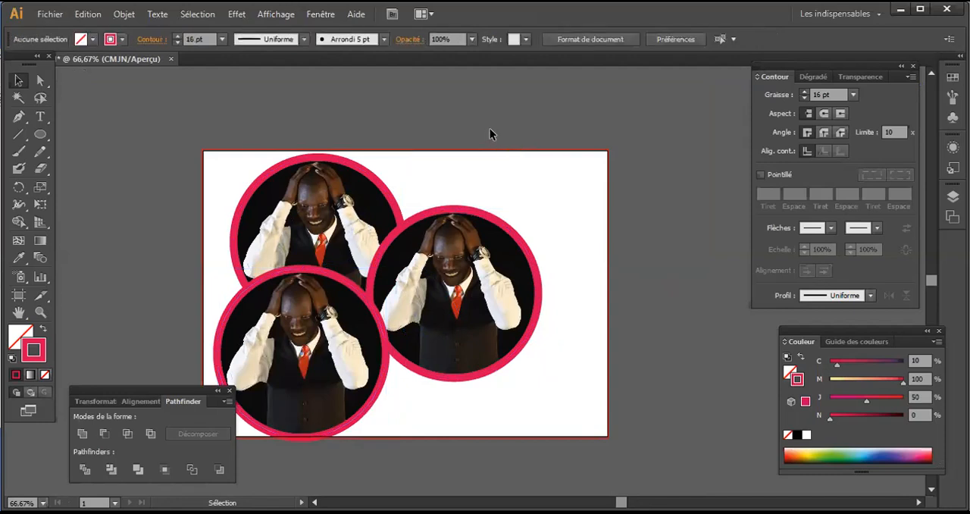